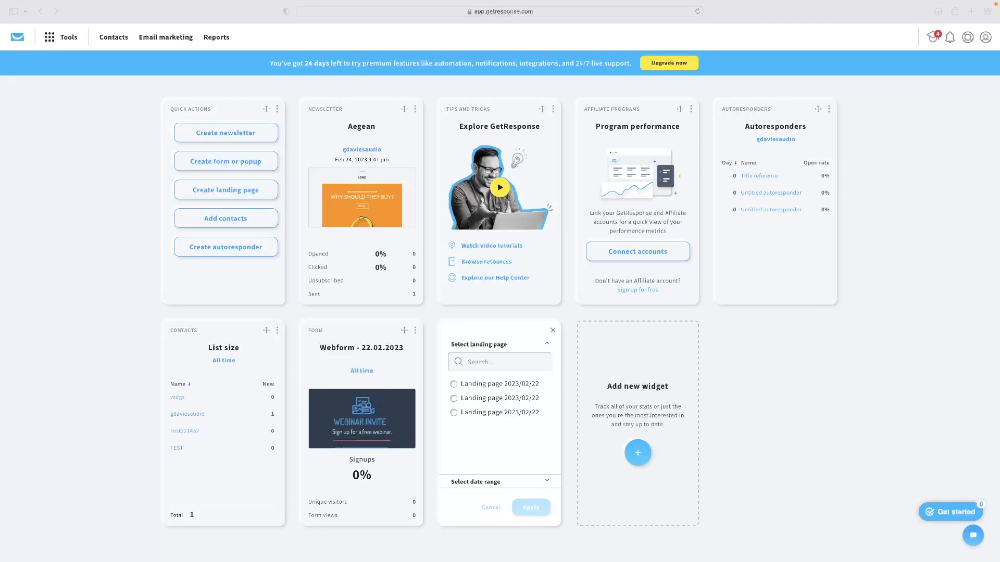
click(16, 149)
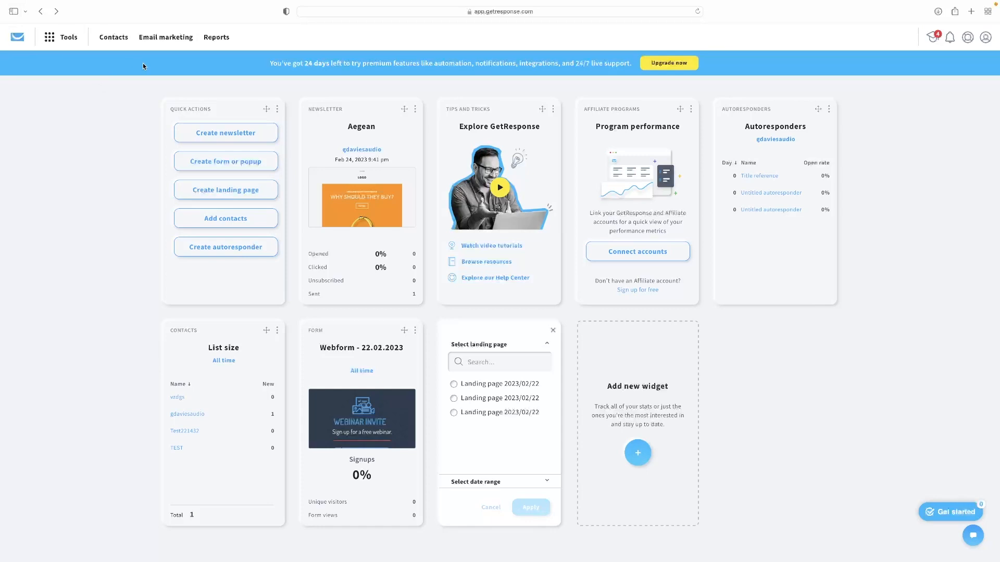
click(66, 37)
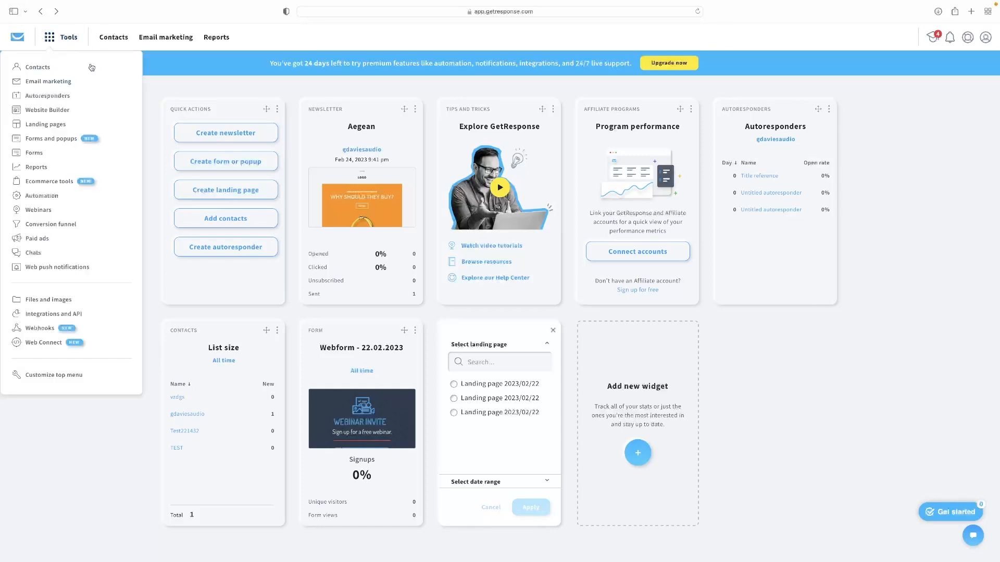
click(229, 112)
click(58, 39)
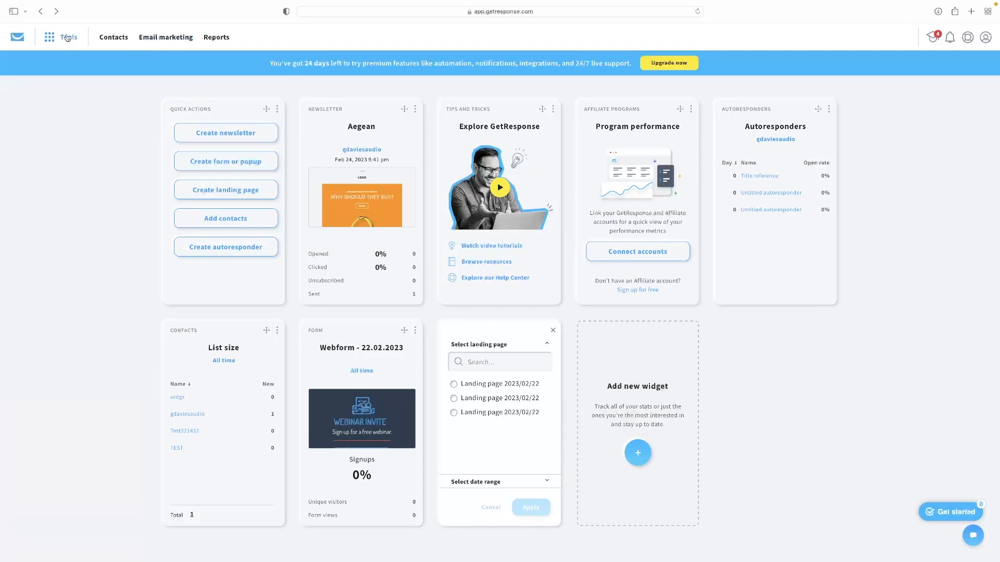
mouse_move(71, 42)
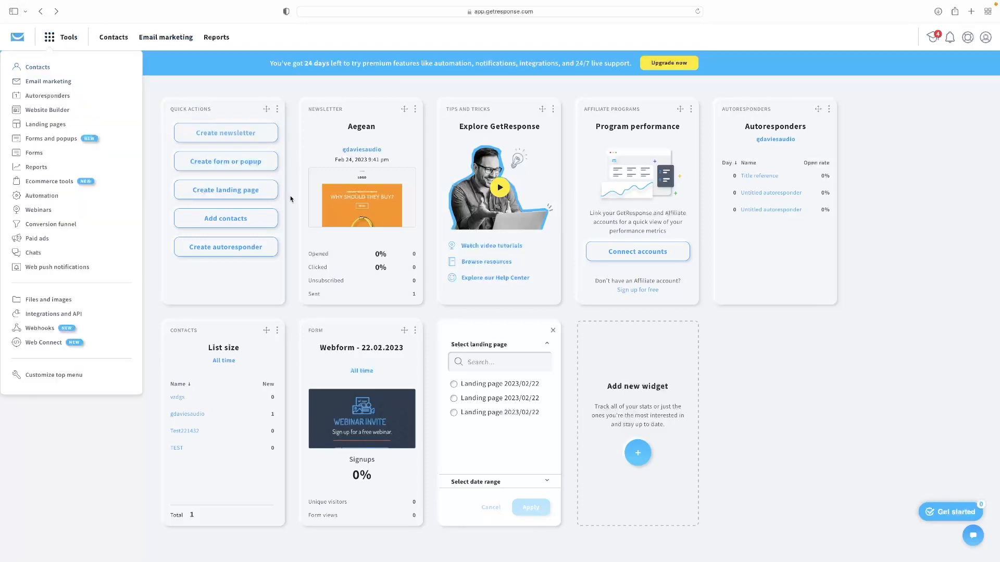
scroll(180, 102, down, 1)
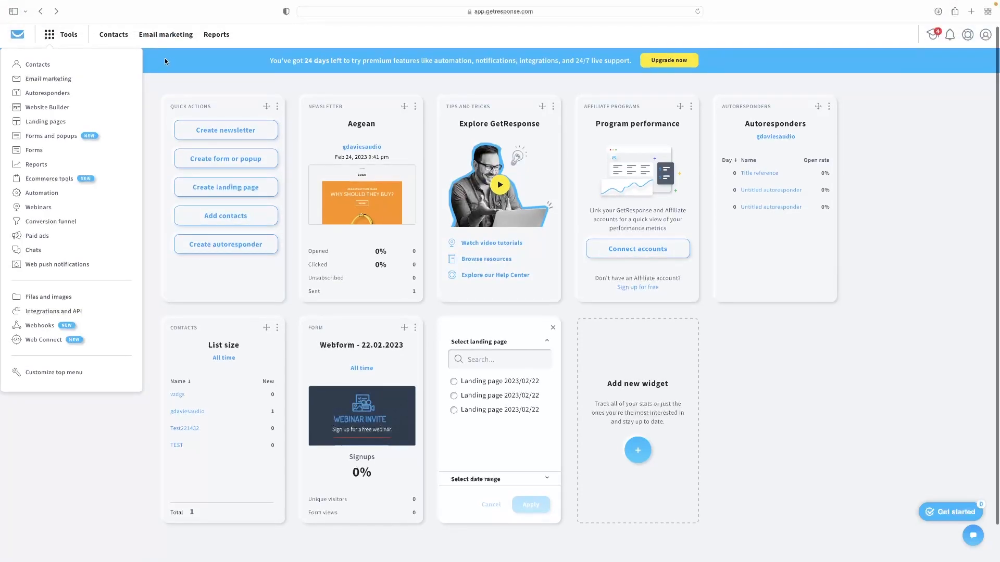
- View the contact lists and return to the dashboard
click(113, 36)
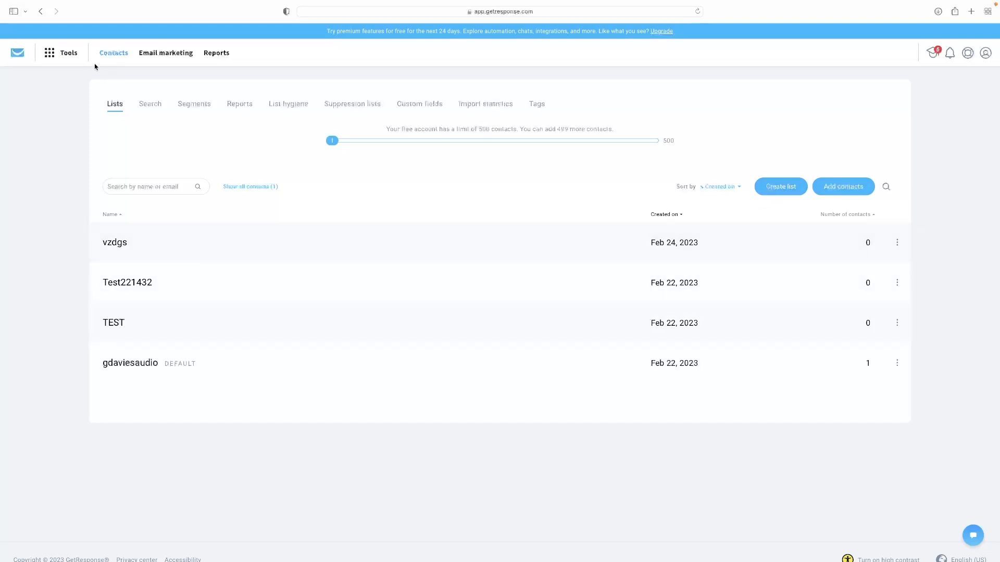
click(64, 53)
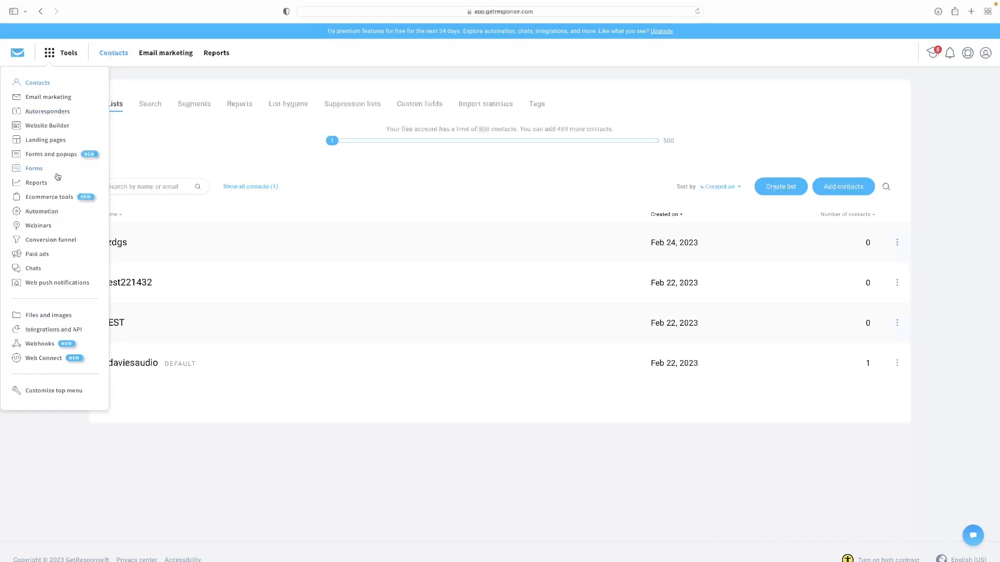
click(35, 80)
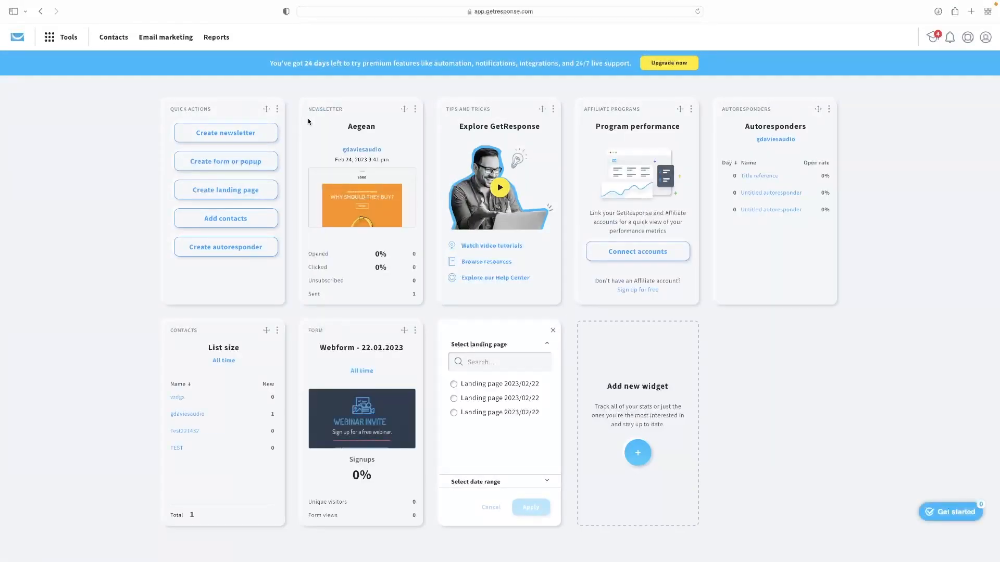
- Start a new newsletter from the dashboard's quick actions
click(248, 138)
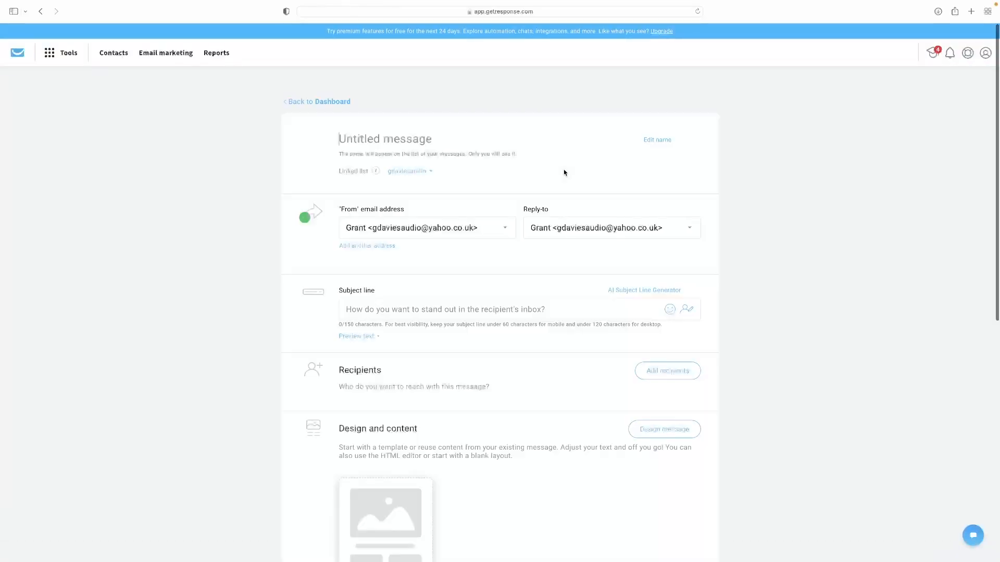
scroll(564, 173, down, 2)
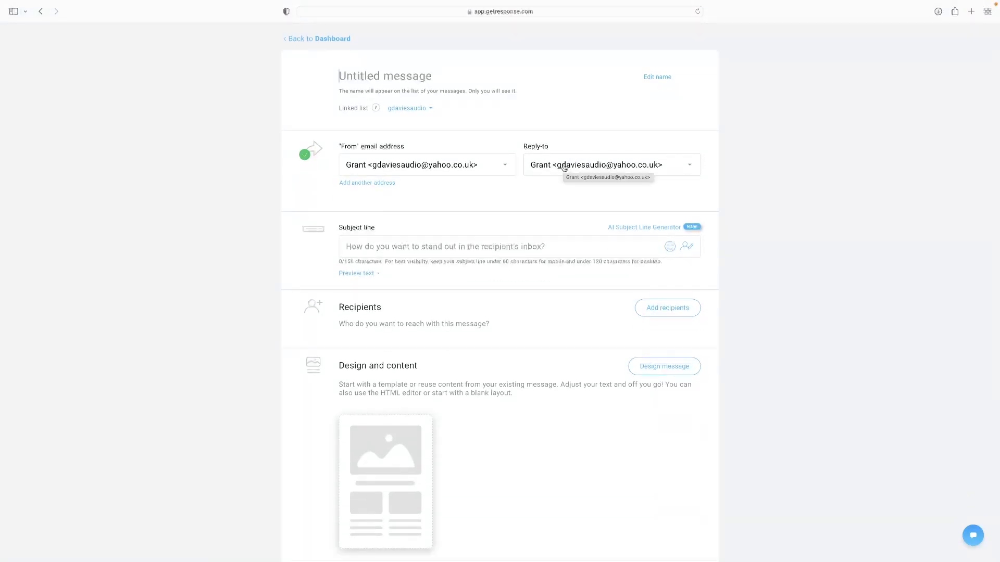
scroll(409, 101, up, 2)
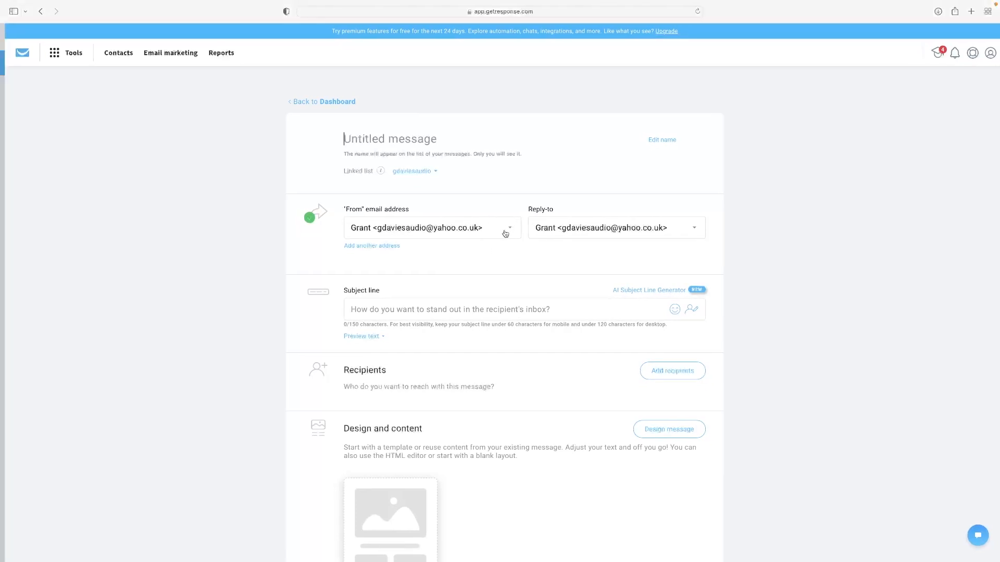
scroll(479, 275, down, 2)
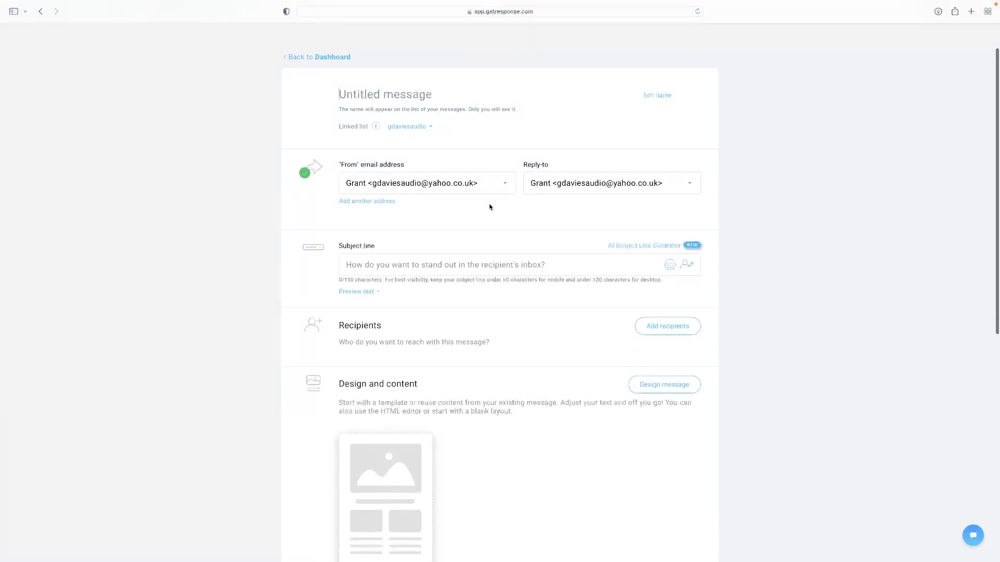
- Examine the newsletter's sender address choices, subject line, recipients, design, tracking and sending options
click(499, 185)
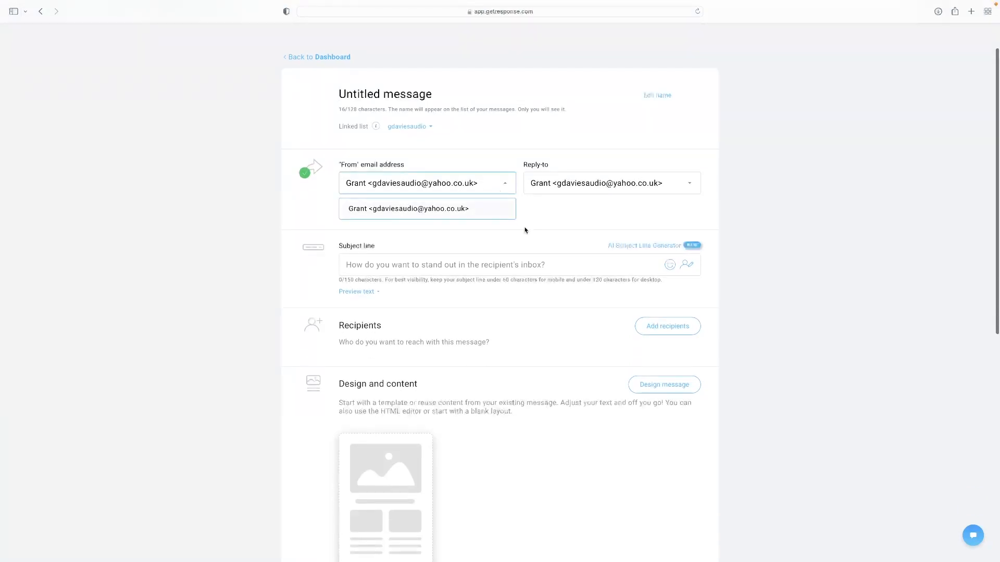
click(562, 292)
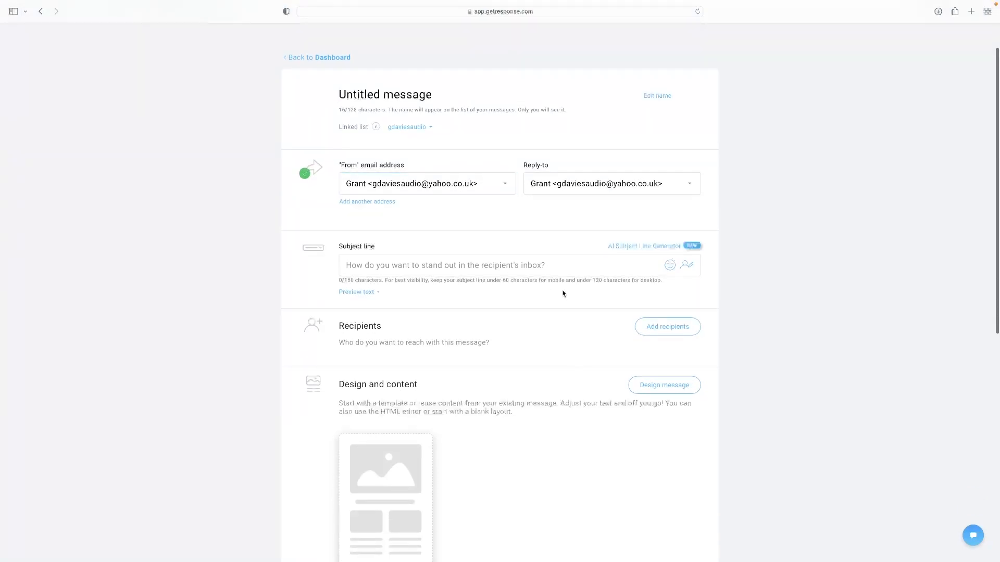
click(547, 267)
scroll(493, 271, down, 3)
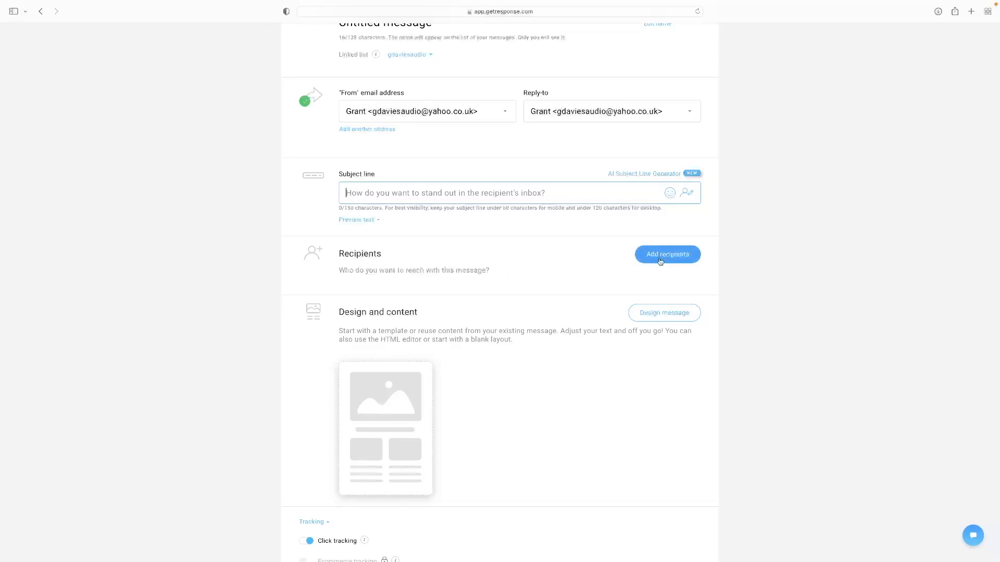
scroll(549, 295, down, 5)
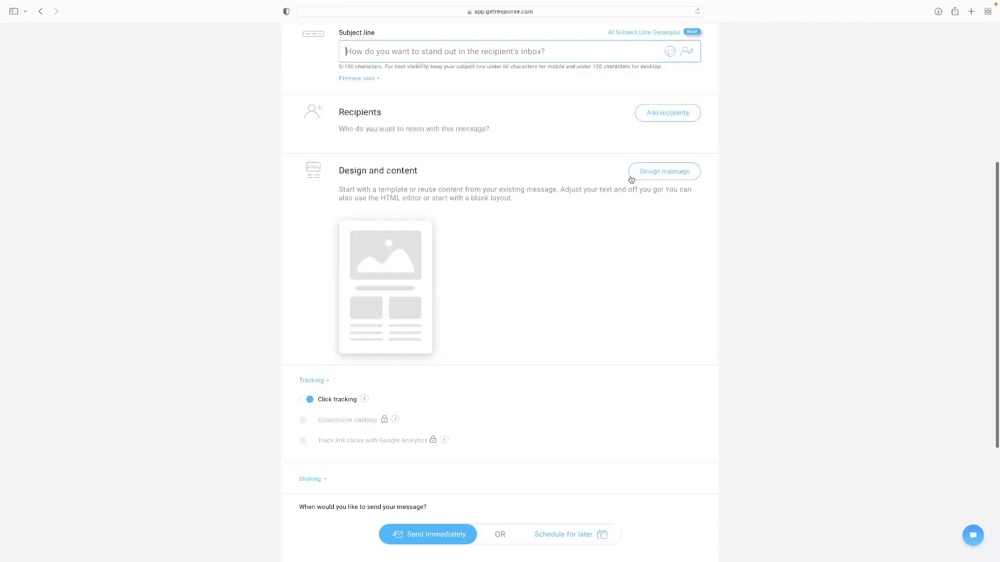
- Open the newsletter's message design and browse the predesigned templates and their available categories
click(657, 174)
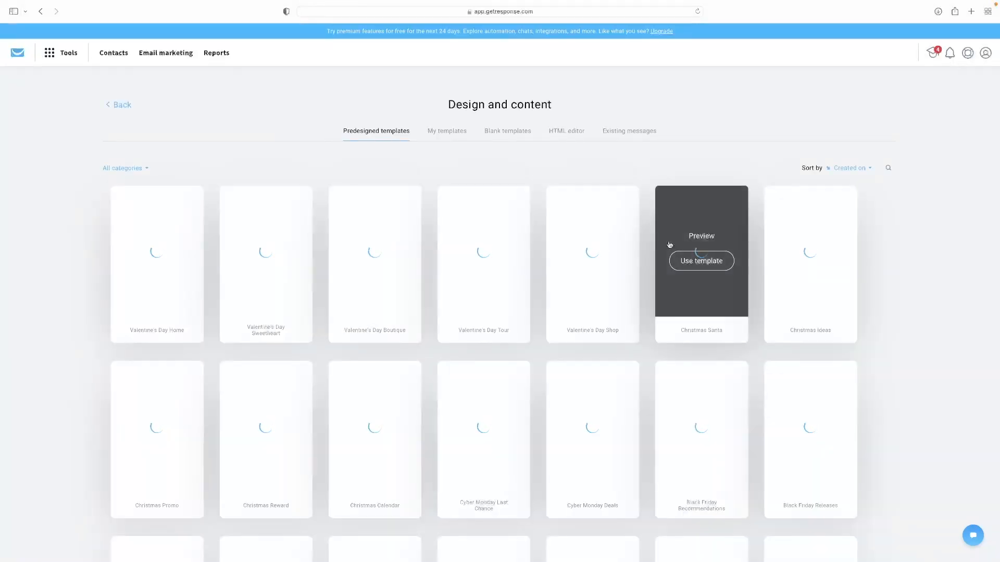
scroll(526, 221, down, 6)
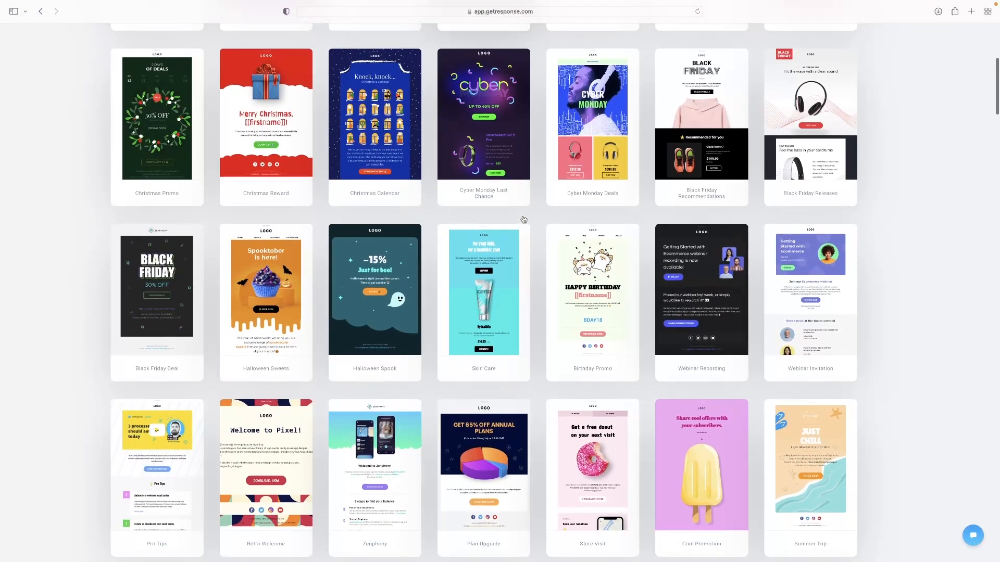
scroll(523, 220, down, 4)
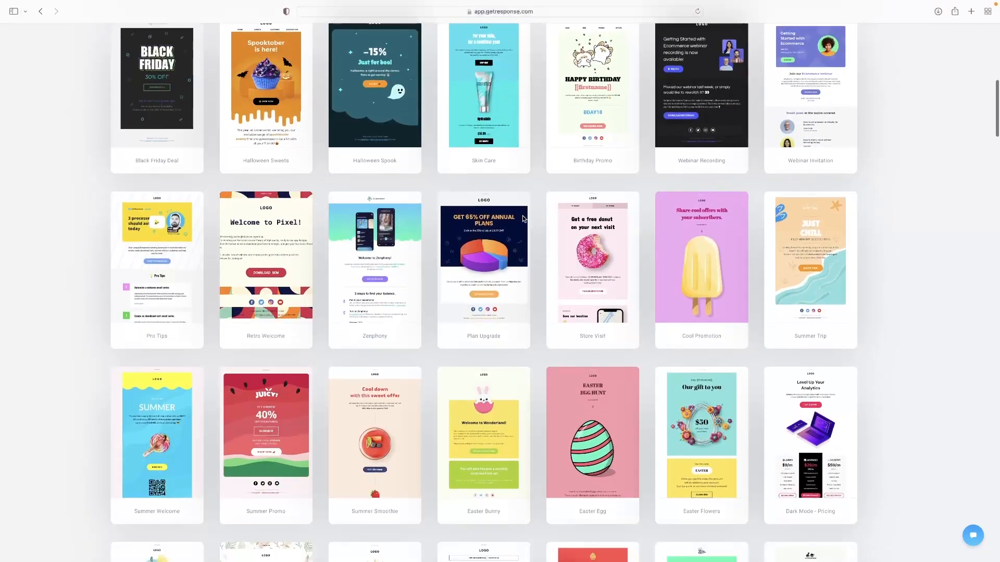
scroll(523, 219, down, 1)
mouse_move(523, 219)
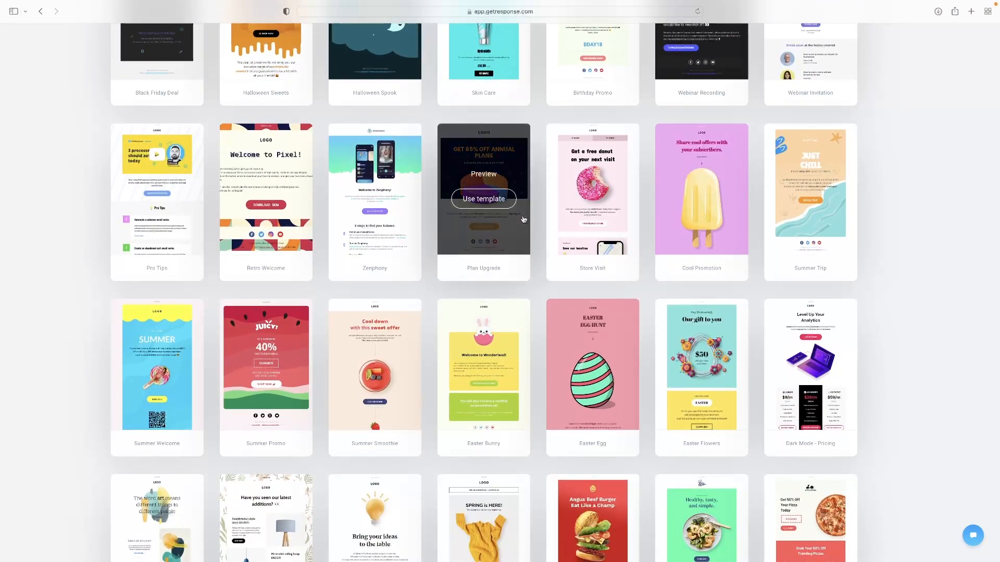
scroll(523, 220, down, 9)
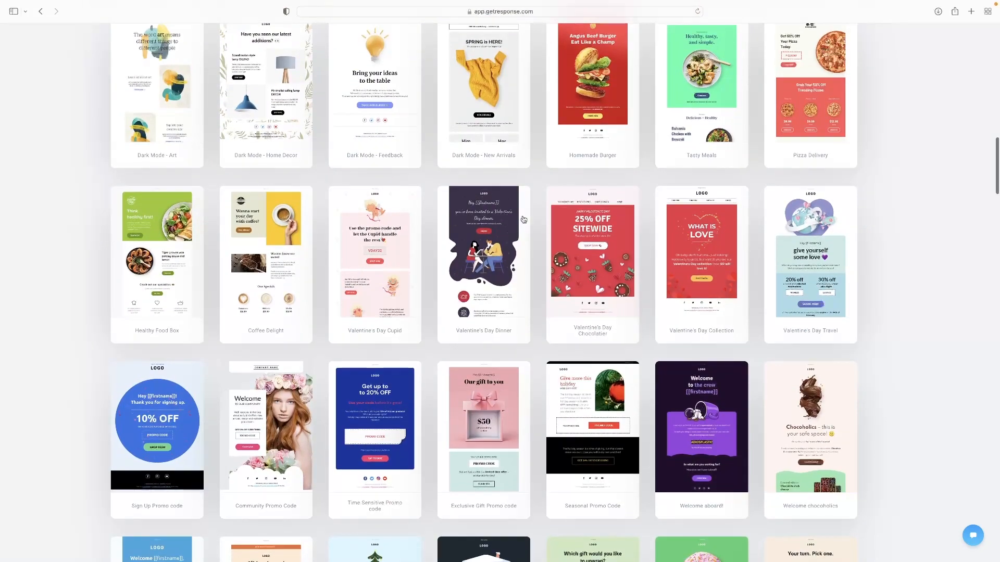
scroll(523, 219, down, 7)
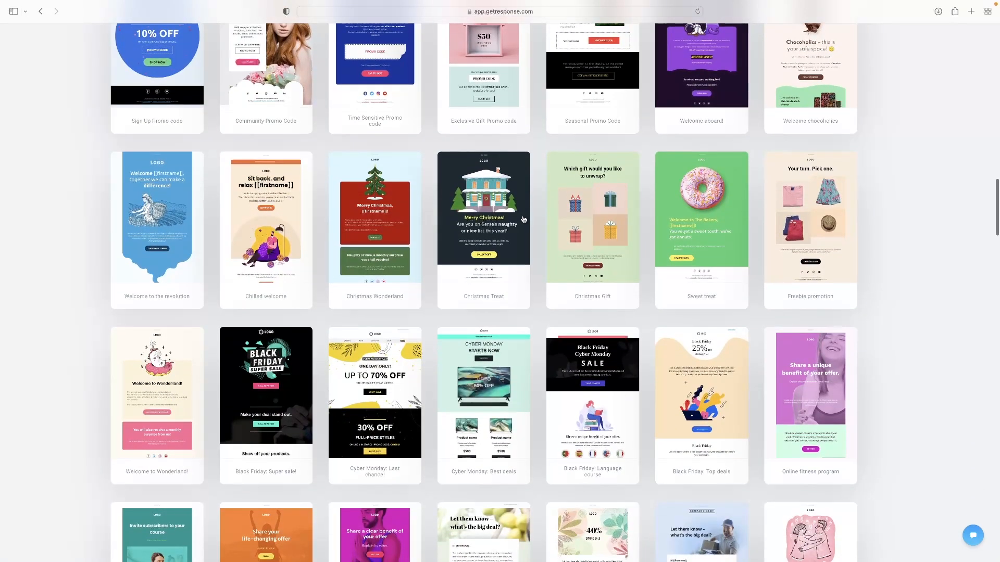
scroll(523, 220, down, 5)
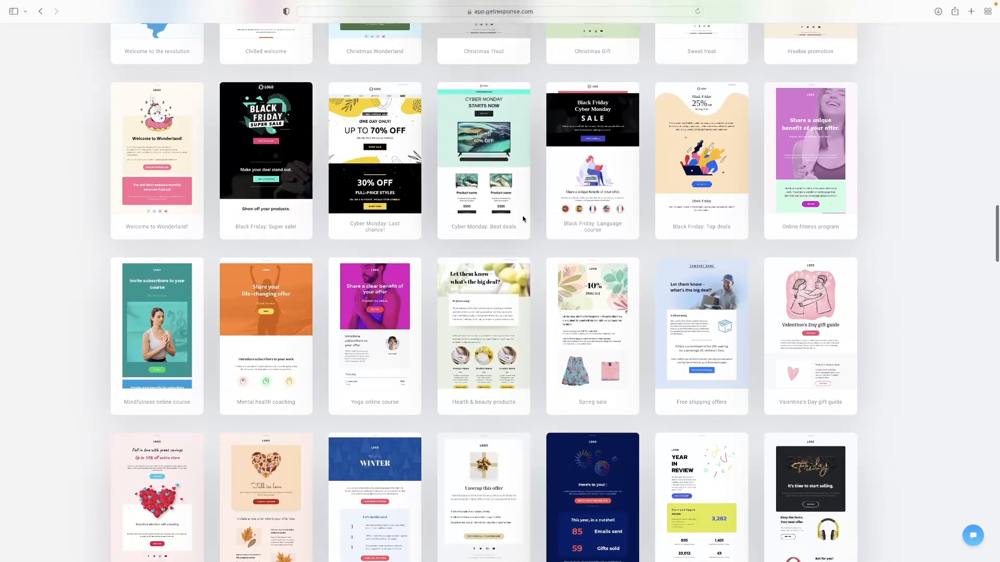
scroll(523, 220, down, 9)
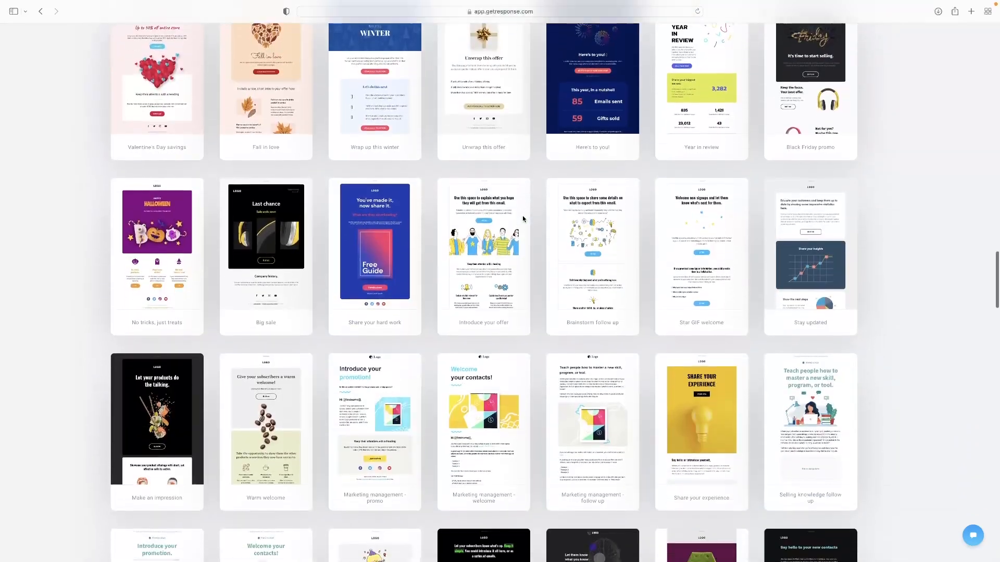
scroll(523, 220, down, 12)
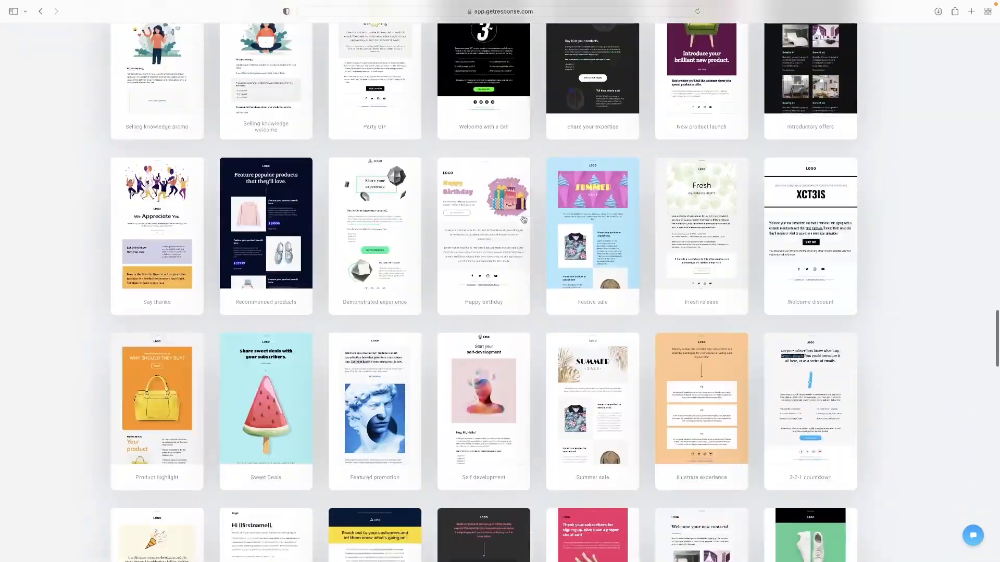
scroll(523, 219, down, 20)
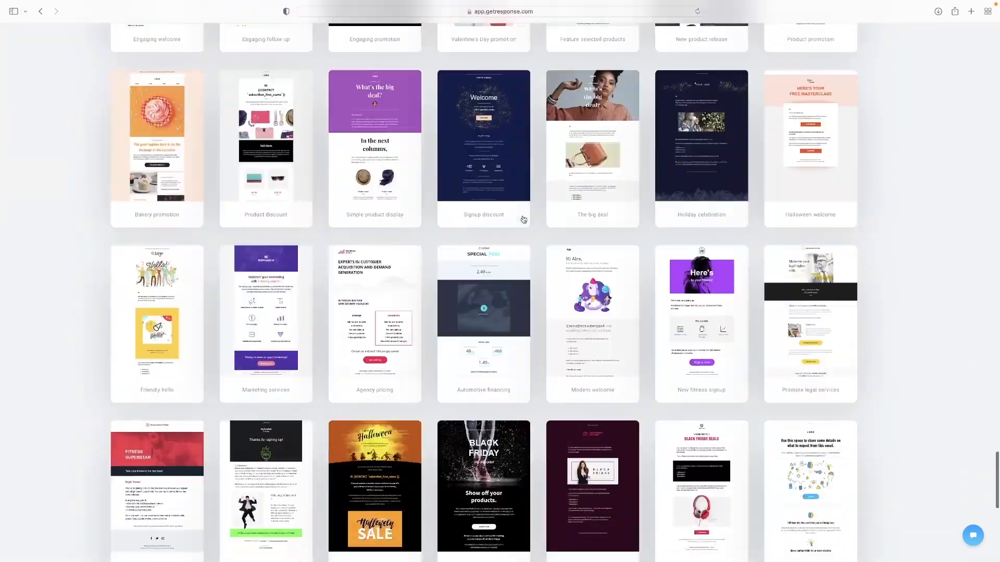
scroll(523, 219, down, 20)
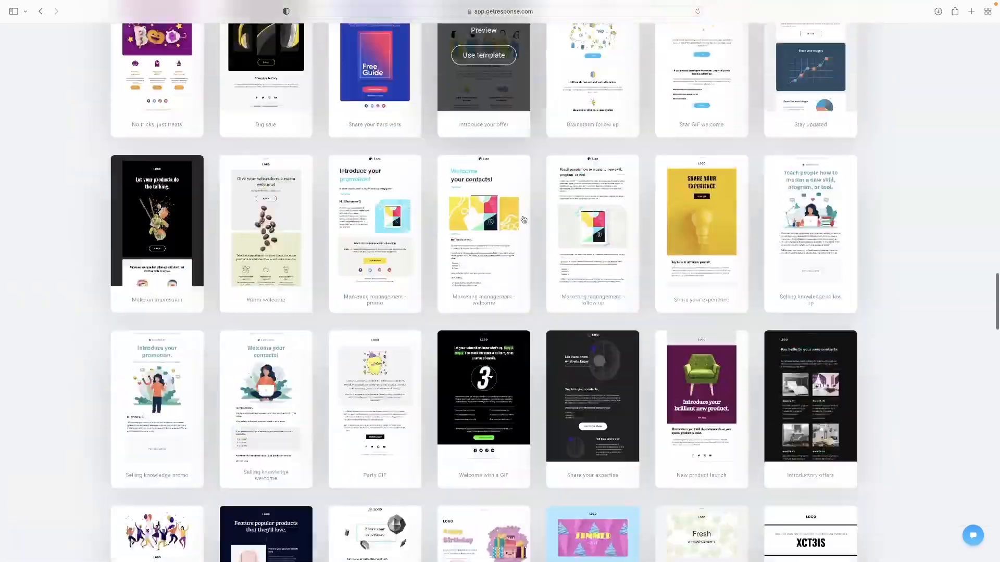
scroll(523, 219, up, 8)
scroll(319, 137, down, 2)
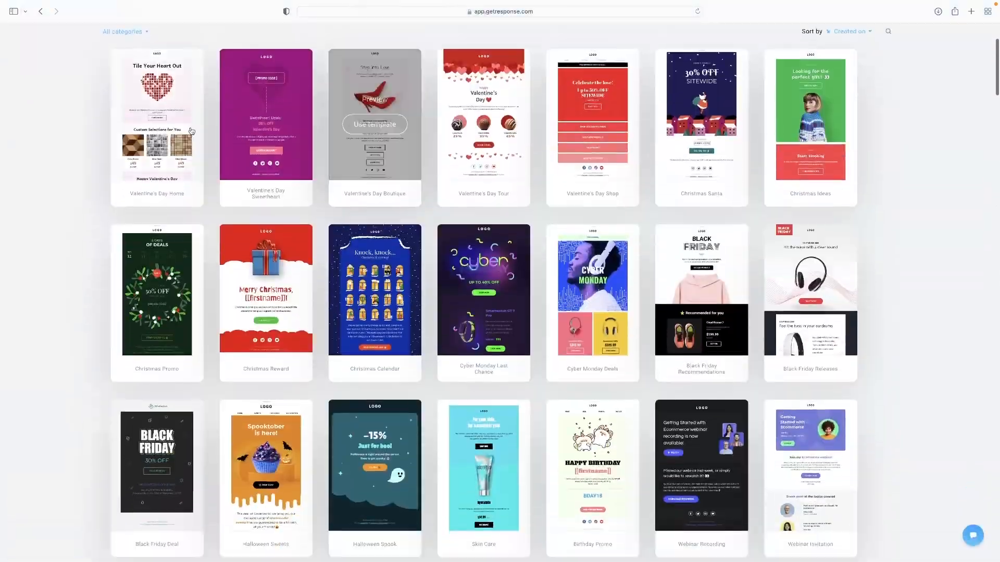
scroll(319, 137, up, 2)
click(139, 168)
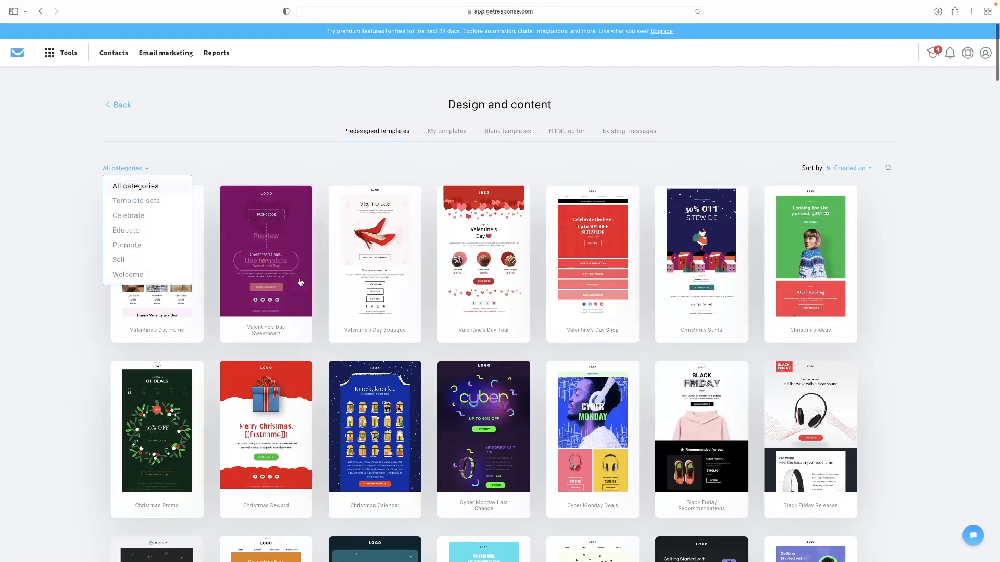
click(434, 168)
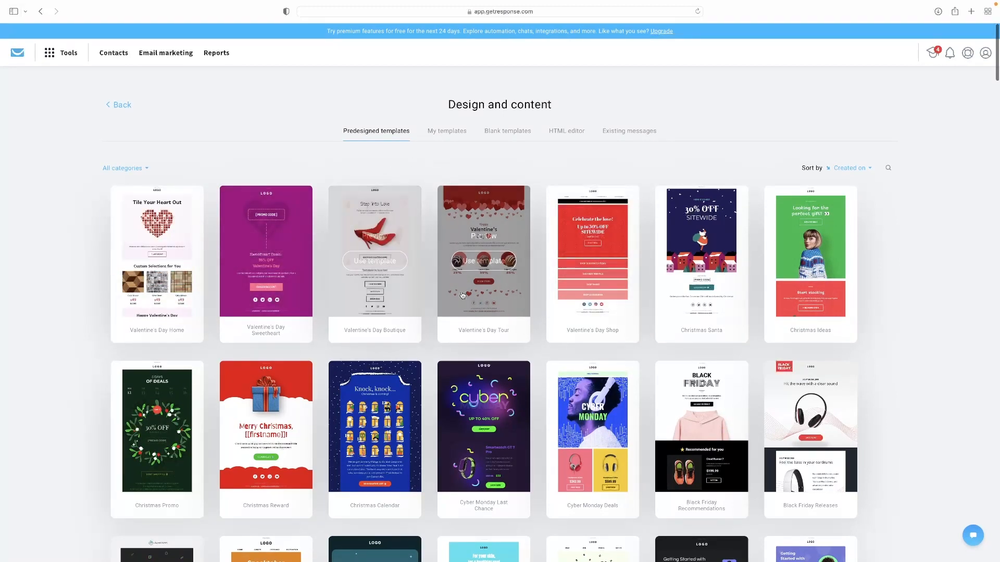
- Use the Valentine's Day Boutique template for the newsletter and continue from the editor to the message settings
click(378, 260)
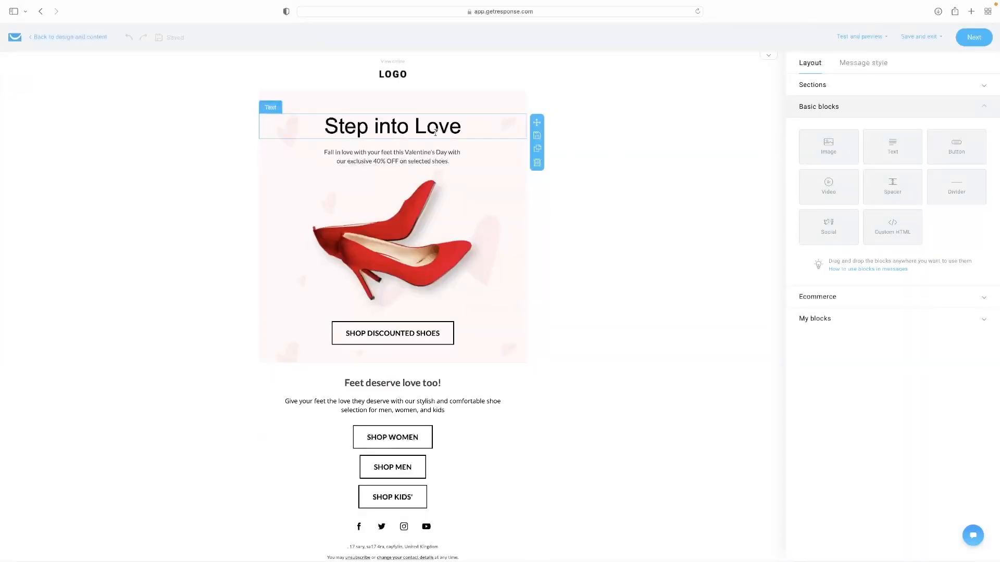
scroll(528, 339, down, 2)
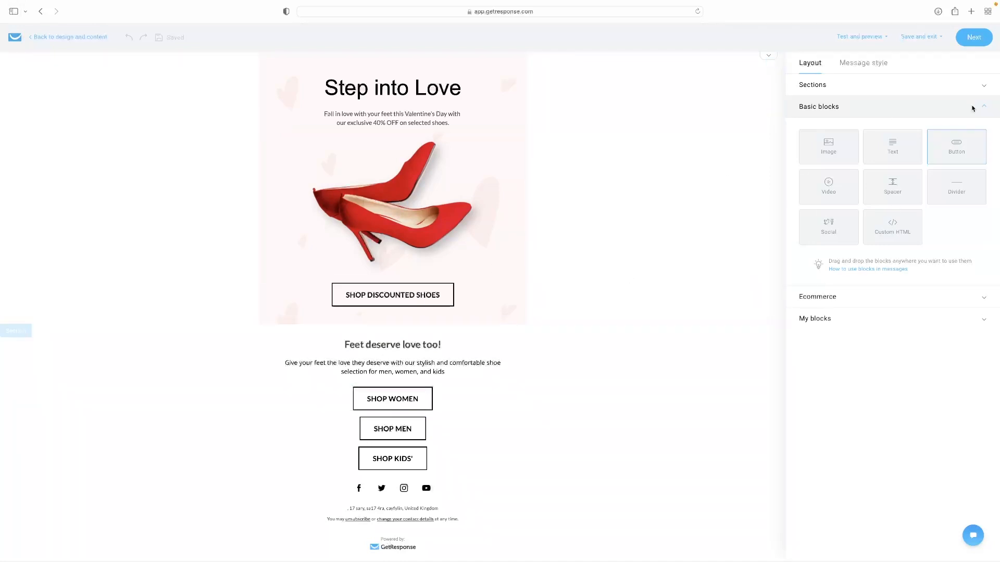
click(970, 39)
scroll(677, 365, down, 10)
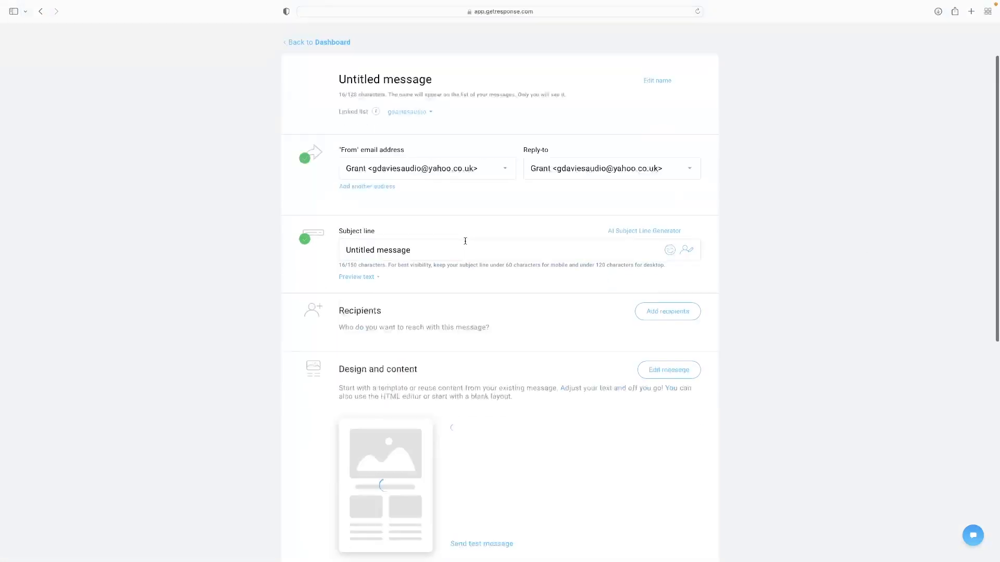
scroll(757, 326, up, 10)
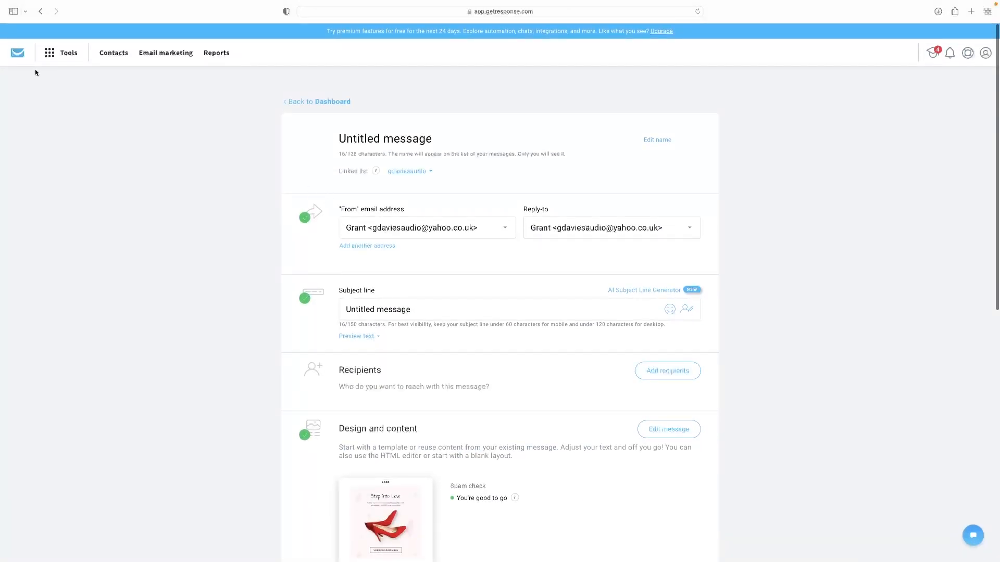
scroll(58, 61, left, 1)
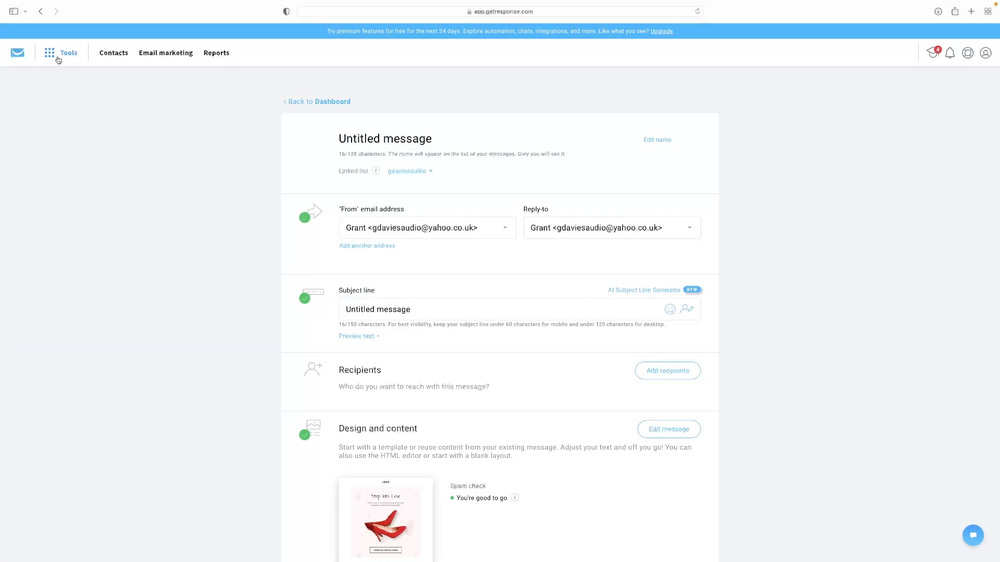
- Open the draft workflow "My very first automation workflow (tutorial)" for editing from the automation tool
click(59, 58)
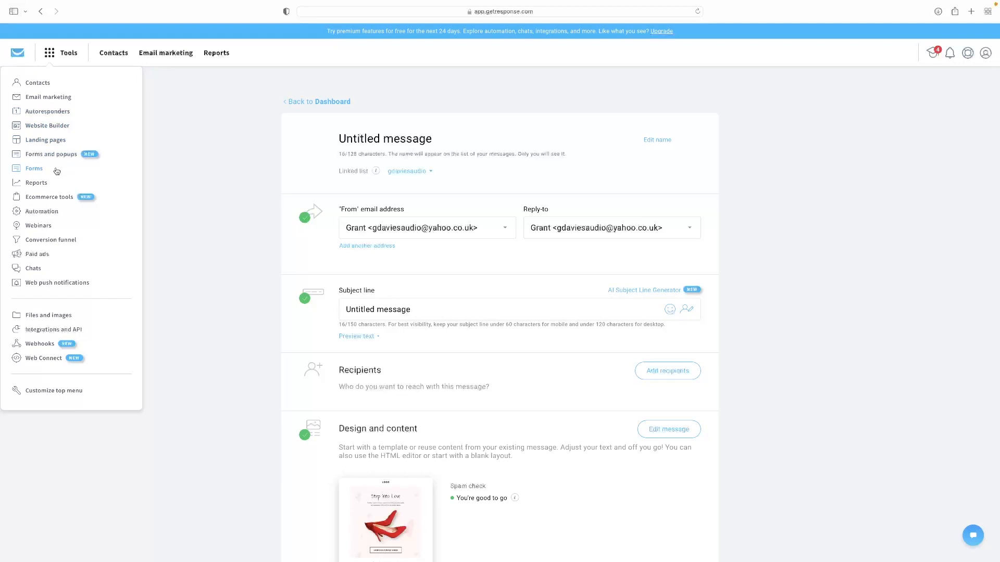
click(52, 215)
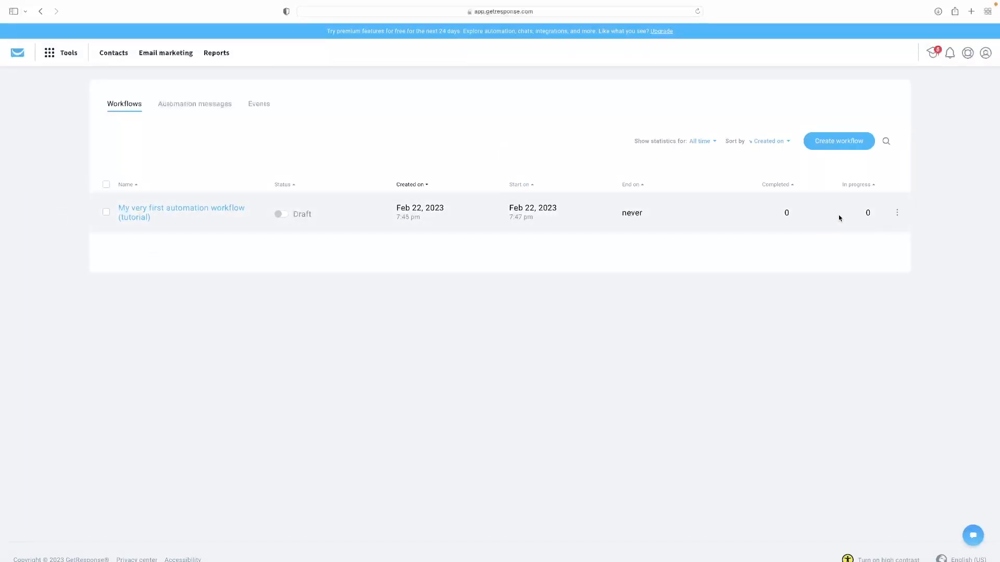
click(897, 212)
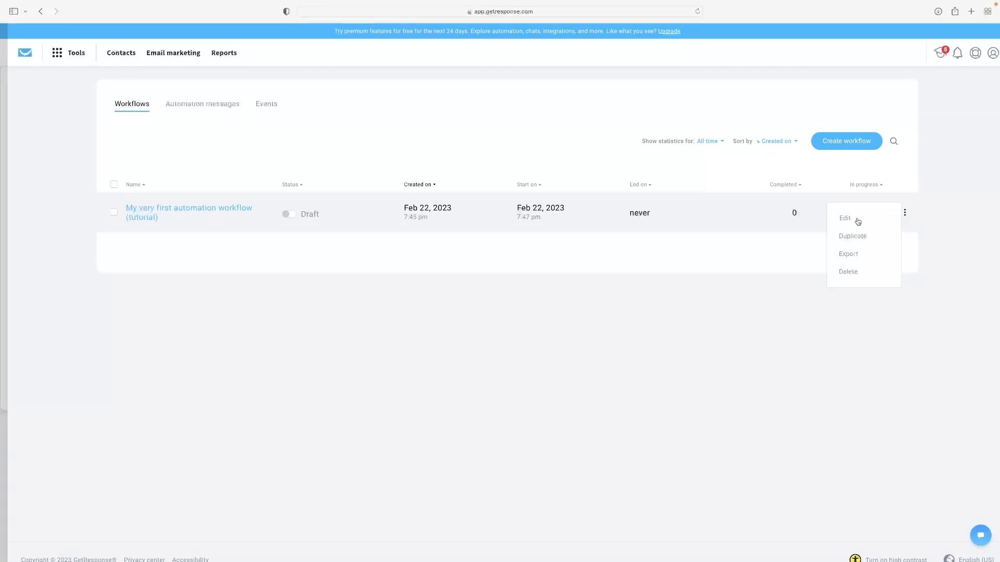
click(837, 219)
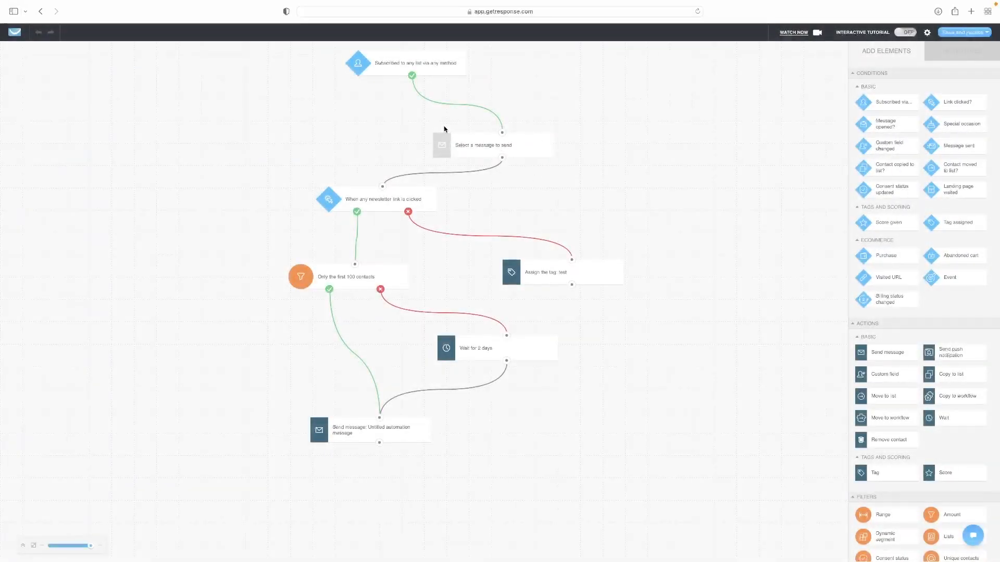
- Reposition the subscription condition and the "Select a message to send" action in the upper part of the workflow
drag(433, 64, 474, 73)
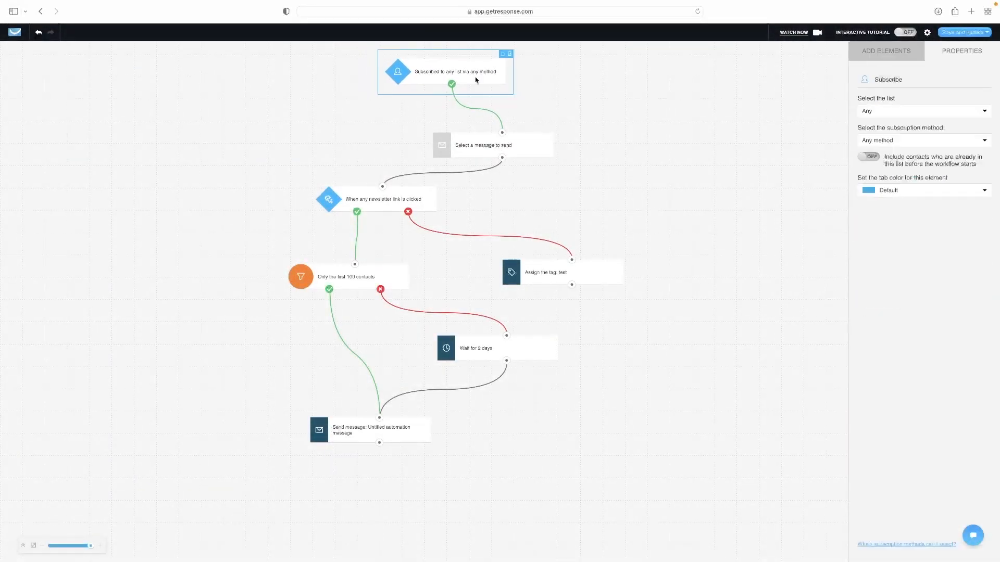
drag(486, 149, 470, 151)
drag(427, 70, 442, 76)
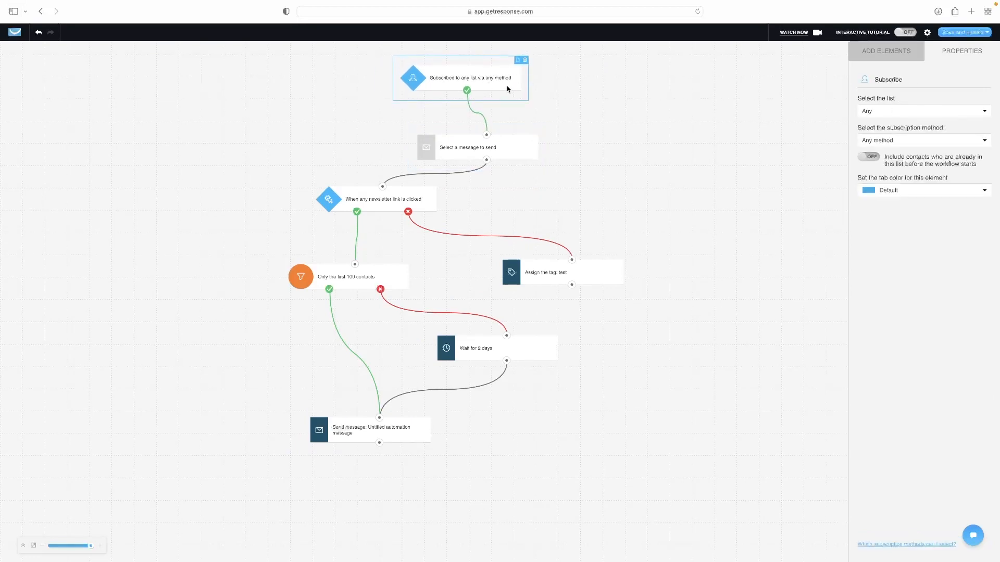
drag(503, 84, 568, 95)
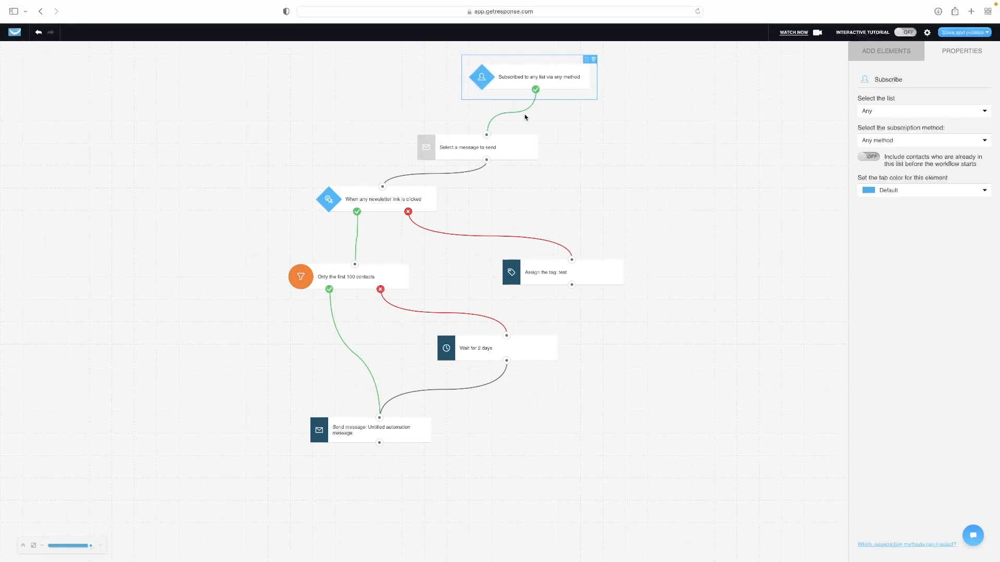
click(516, 151)
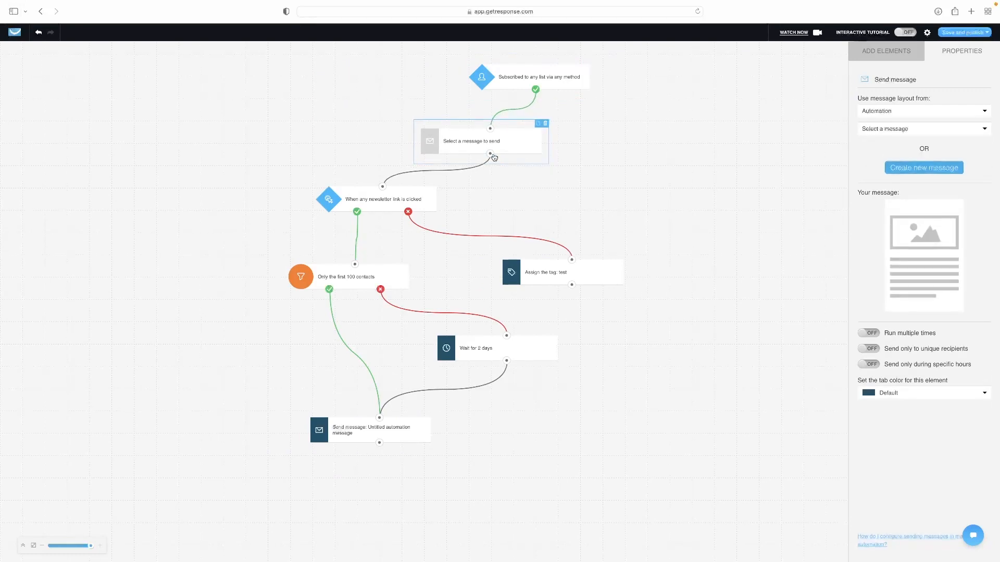
click(525, 193)
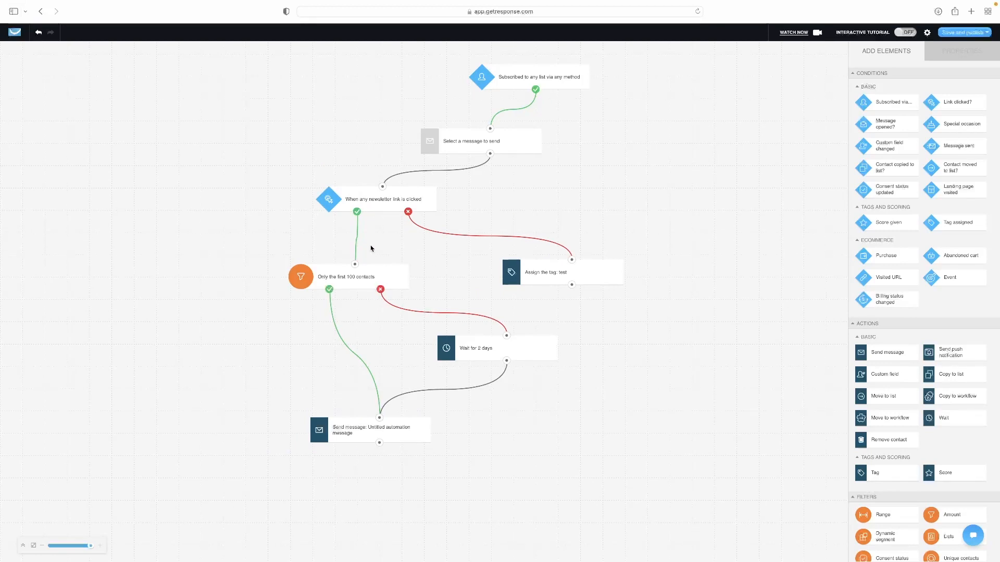
- Add a Purchase condition linked to the tag assignment action, and delete the condition from the workflow
drag(880, 255, 589, 269)
drag(573, 263, 573, 262)
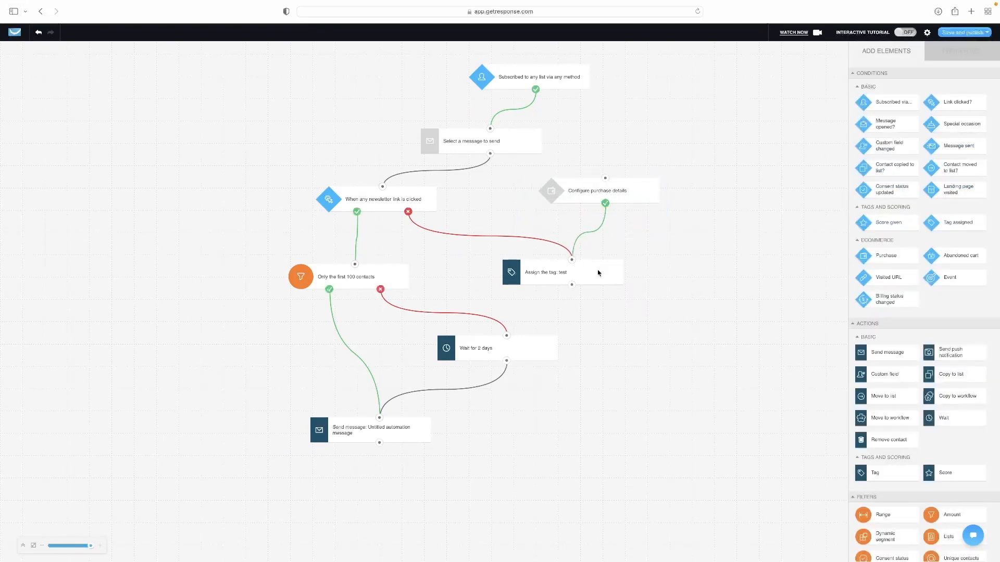
click(583, 185)
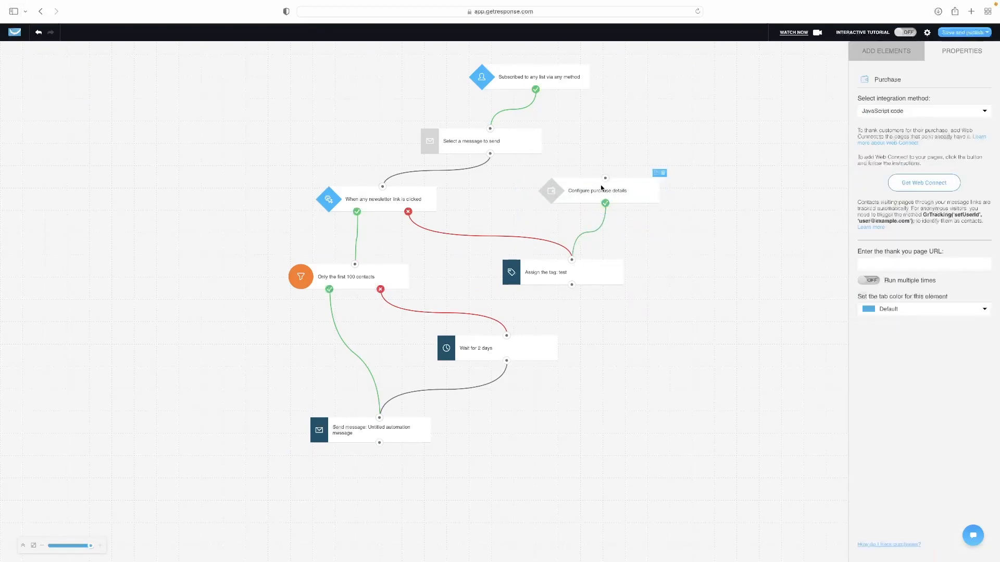
click(663, 173)
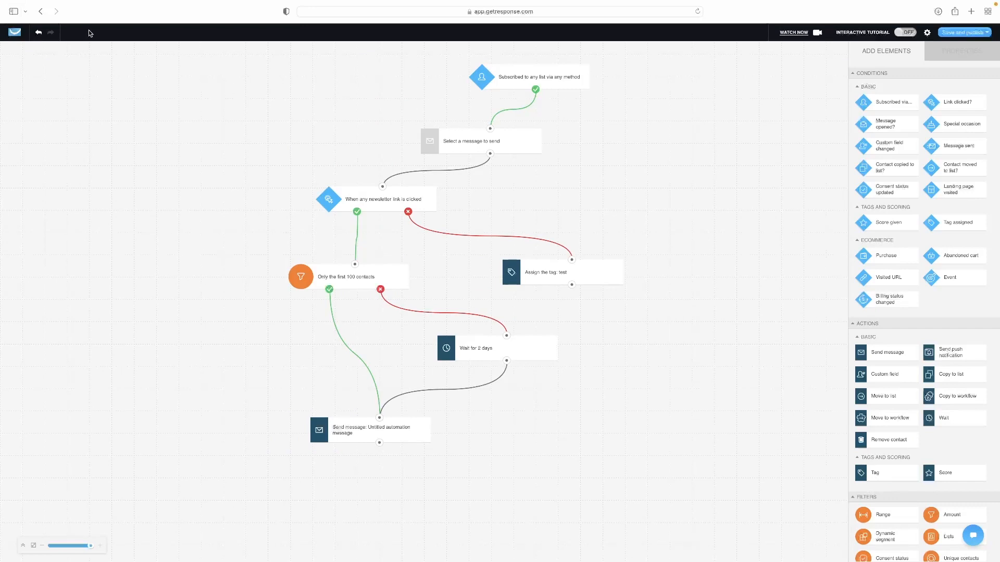
- Undo and redo the removal of the Purchase condition using the workflow history
mouse_move(38, 33)
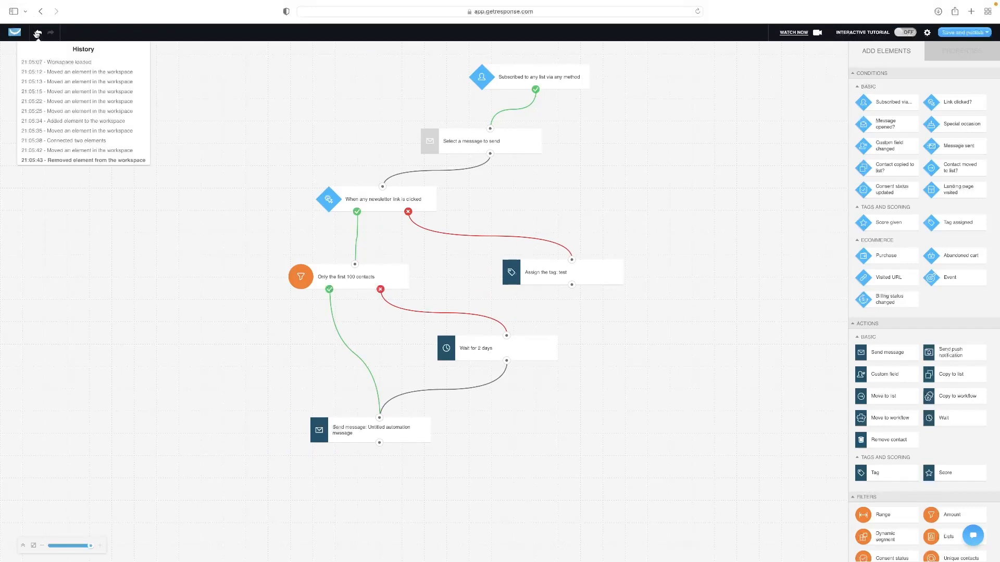
click(37, 33)
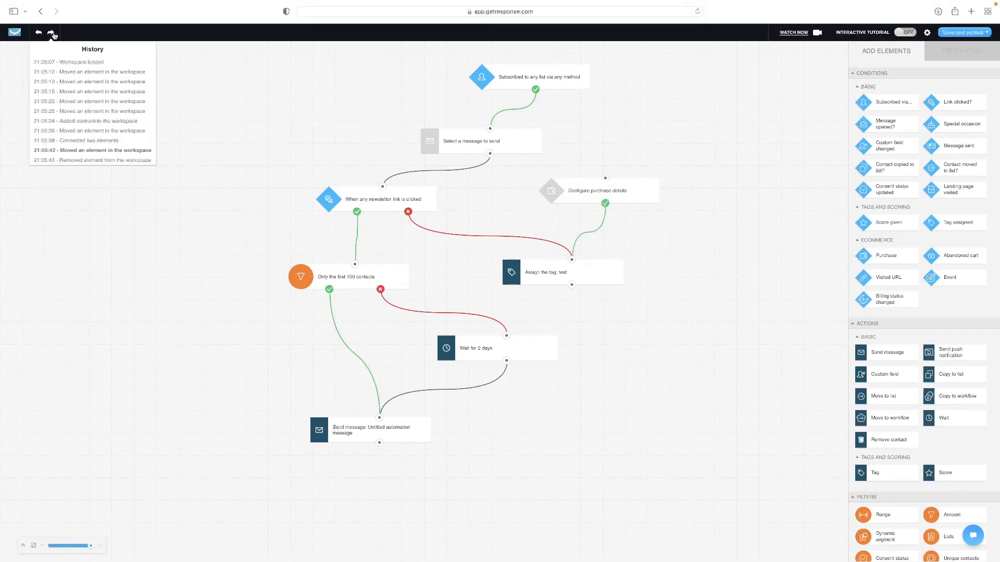
click(52, 34)
- Leave the workflow editor without saving and start a new landing page from the dashboard's quick actions
click(14, 32)
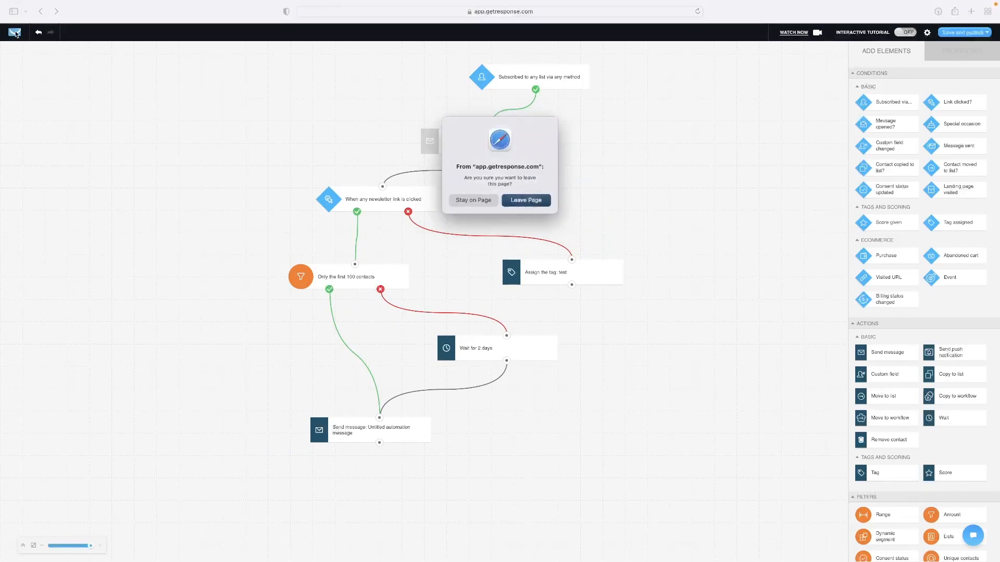
click(526, 201)
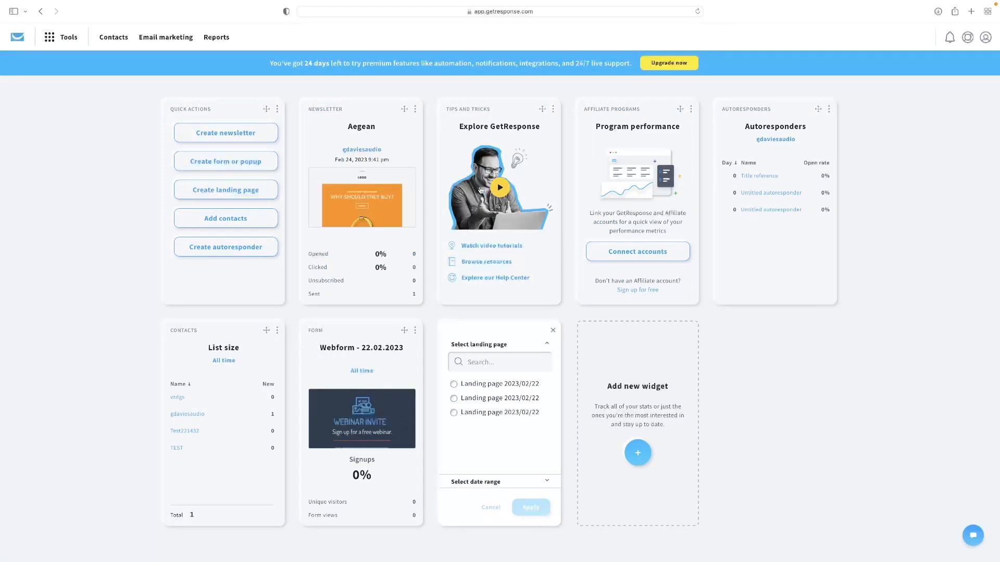
click(214, 191)
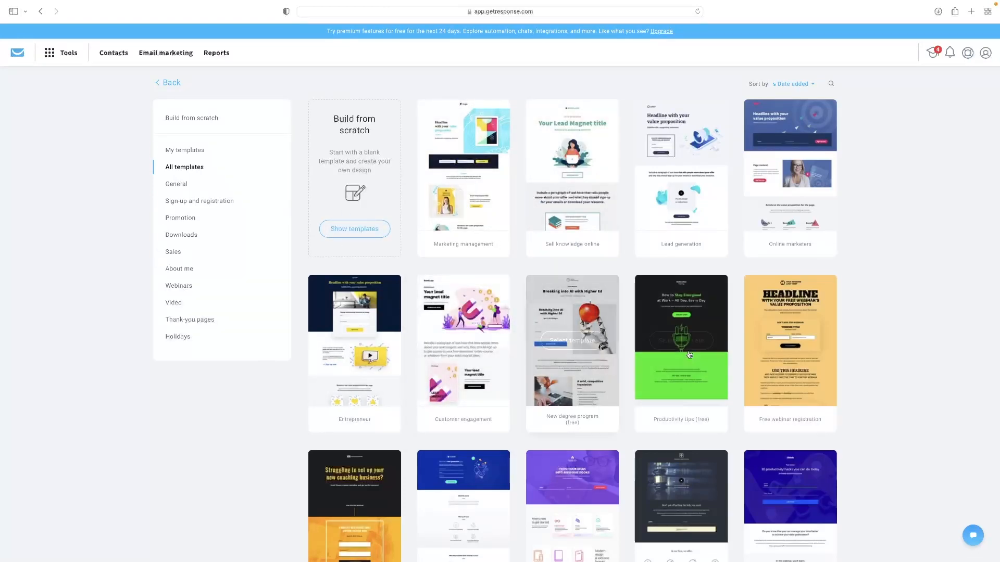
- Browse the landing page templates and preview the "Burn Fat. Stay Fit." design before returning to the template gallery
scroll(689, 354, down, 8)
click(575, 291)
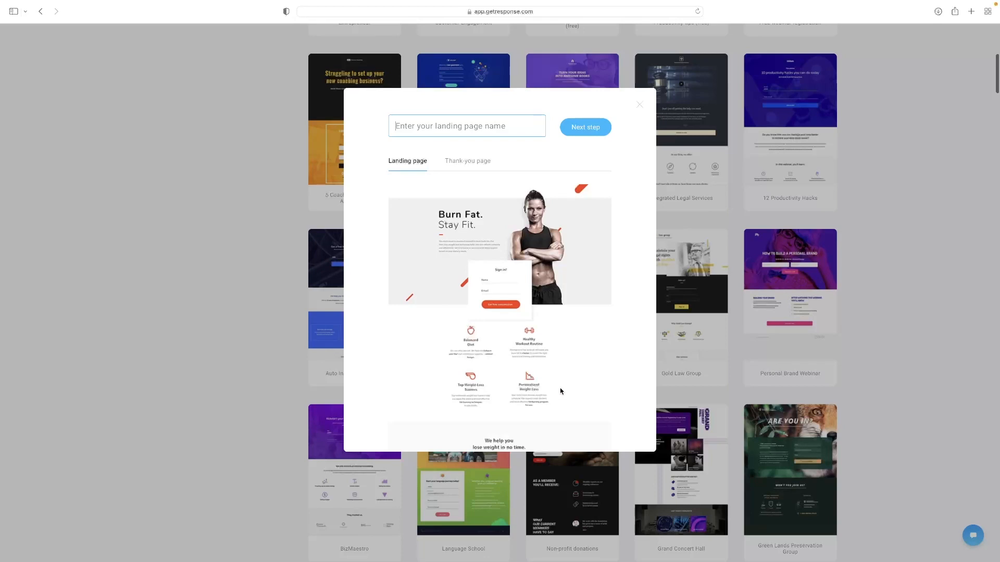
scroll(495, 260, up, 8)
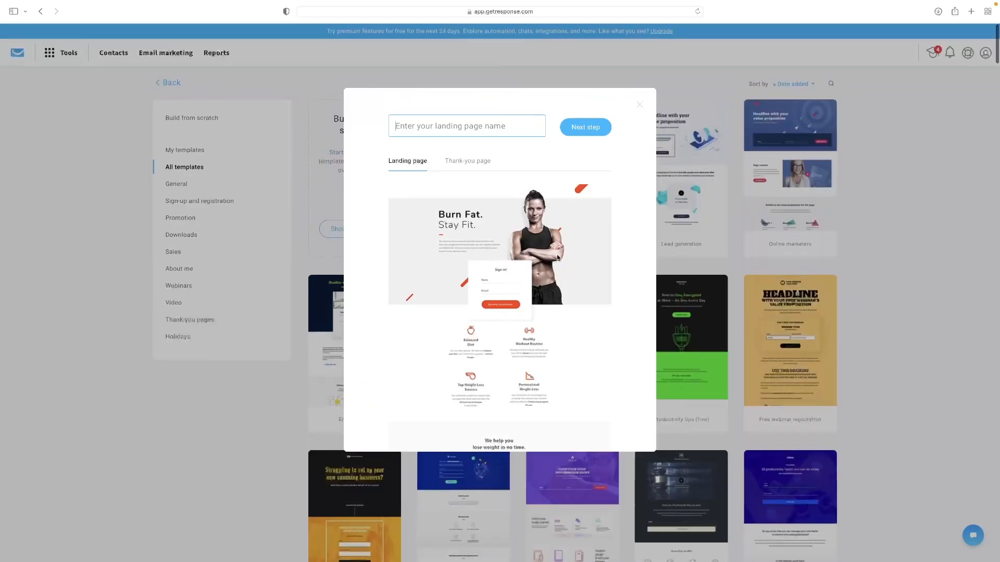
click(825, 201)
scroll(771, 177, up, 8)
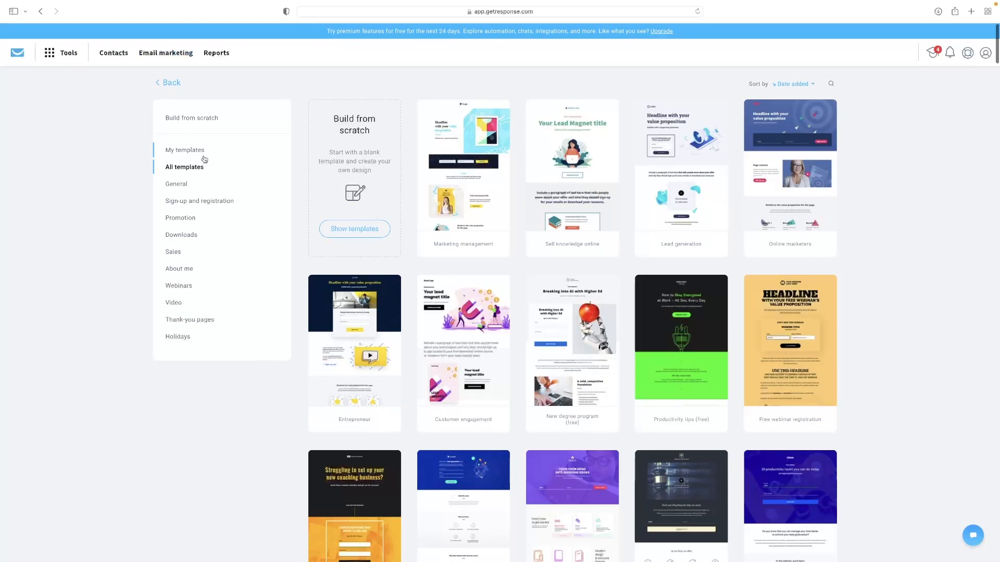
- Open the list of available tools from the landing page templates
click(66, 54)
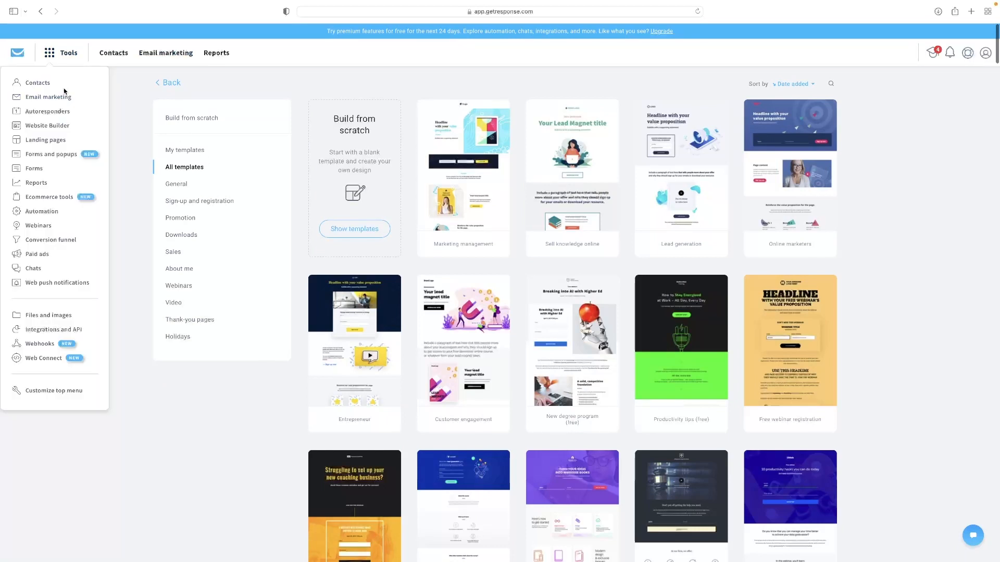